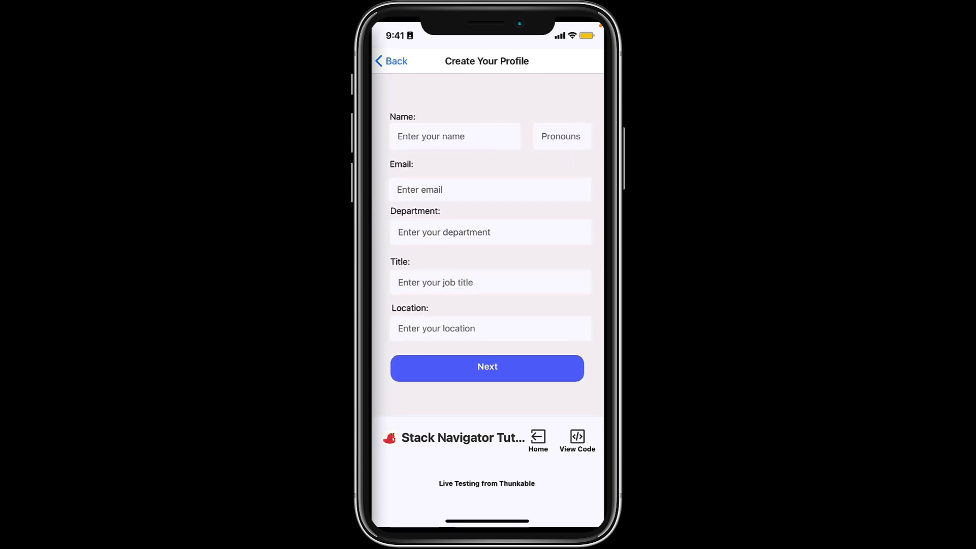
In the live test app, advance to the image screen, then go back twice to Account Created.
{"action": "left_click", "coordinate": [488, 367]}
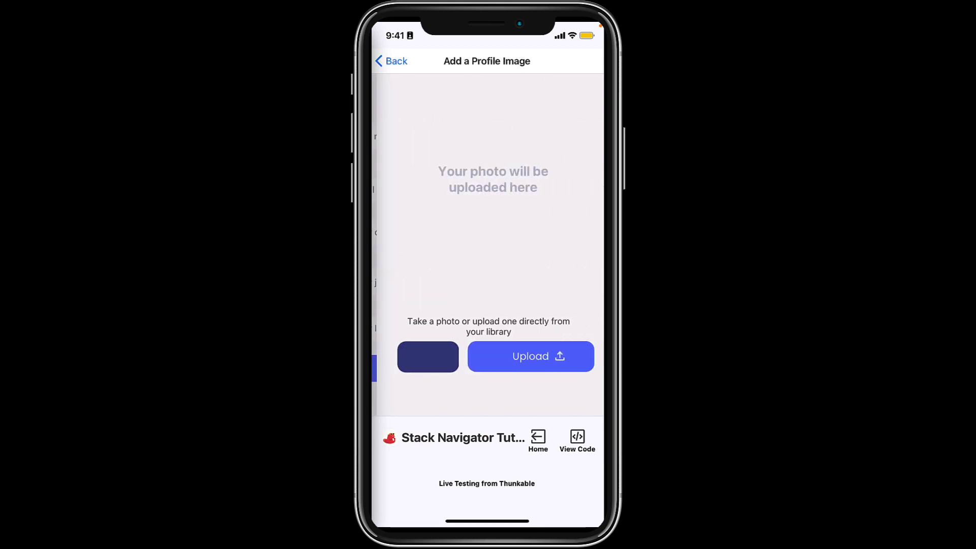
{"action": "left_click", "coordinate": [391, 61]}
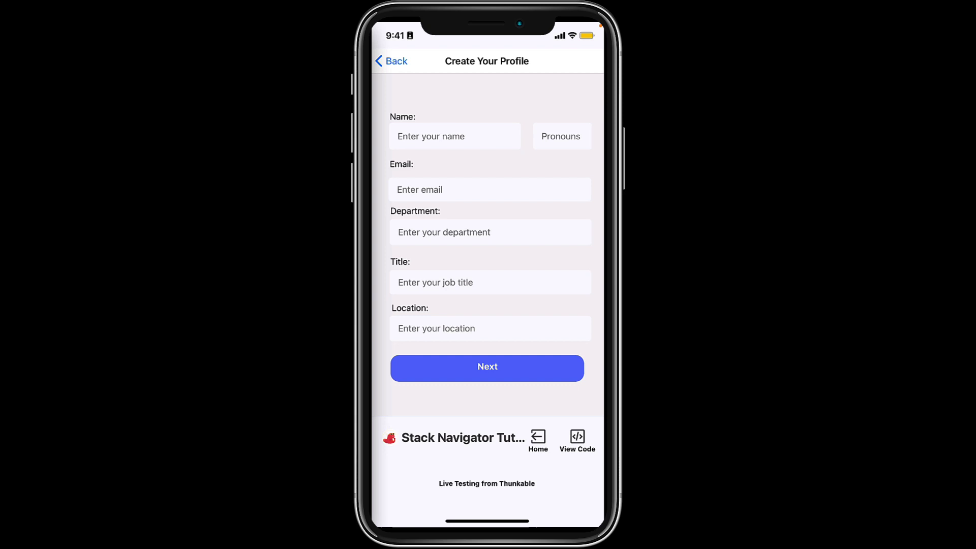
{"action": "left_click", "coordinate": [391, 61]}
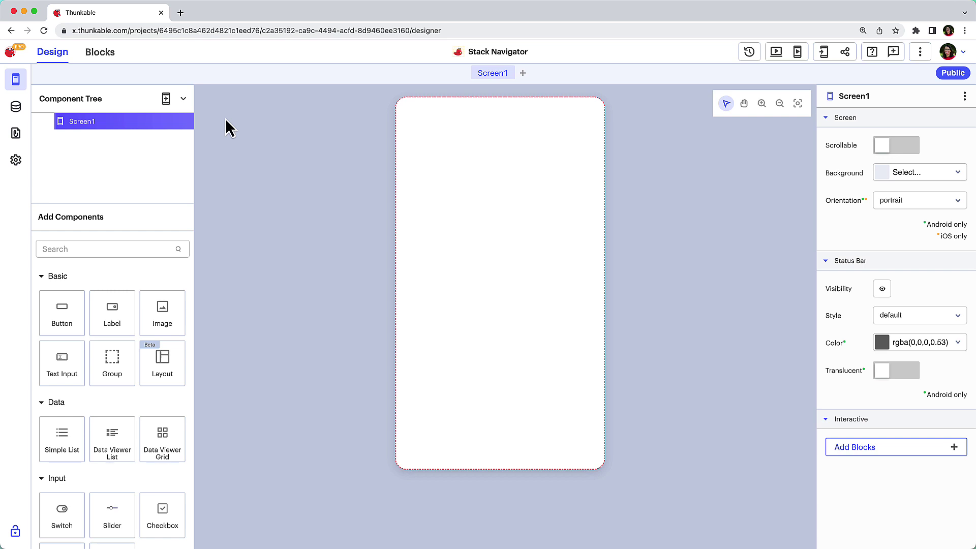
Add a Stack Navigator with Home, About, Contact and Setting screens, then delete the extra Screen2.
{"action": "left_click", "coordinate": [182, 98]}
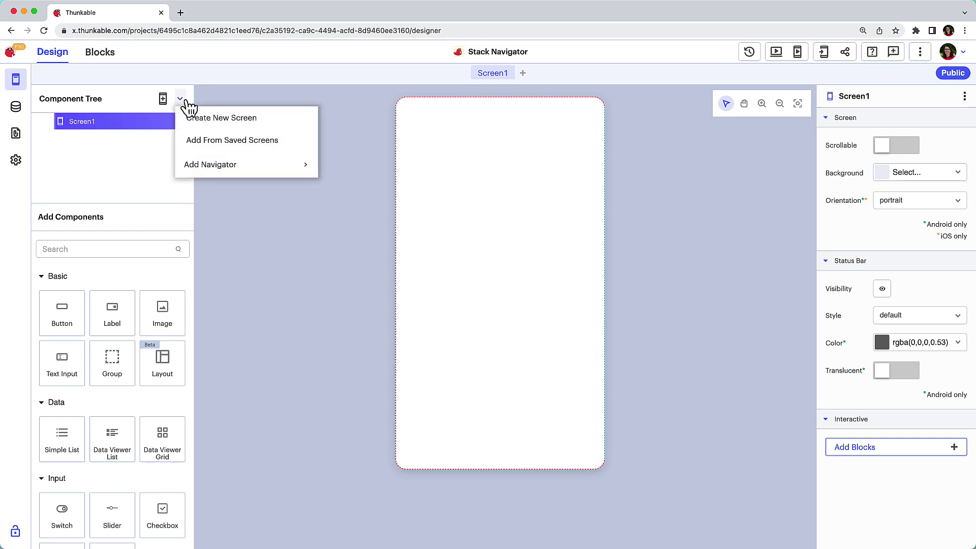
{"action": "mouse_move", "coordinate": [211, 165]}
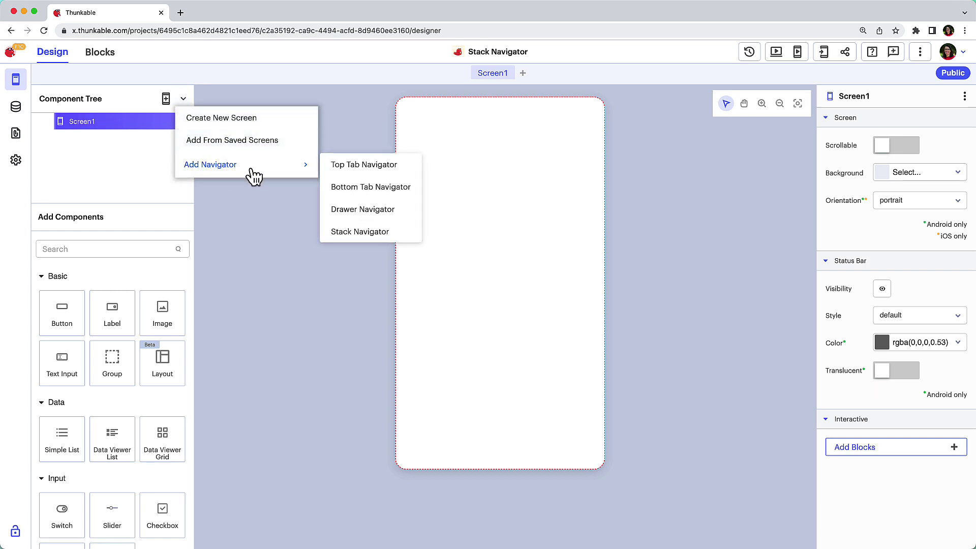
{"action": "left_click", "coordinate": [371, 238]}
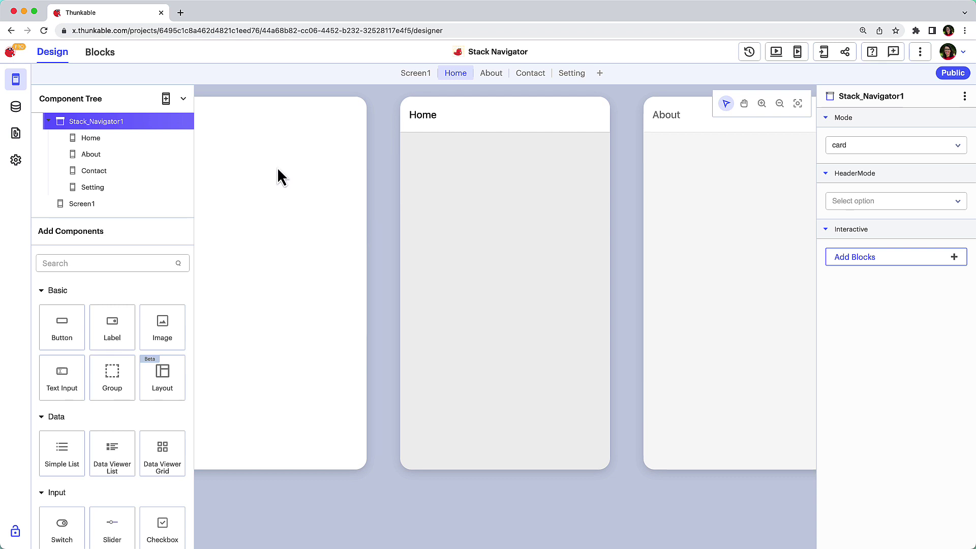
{"action": "left_click", "coordinate": [166, 98]}
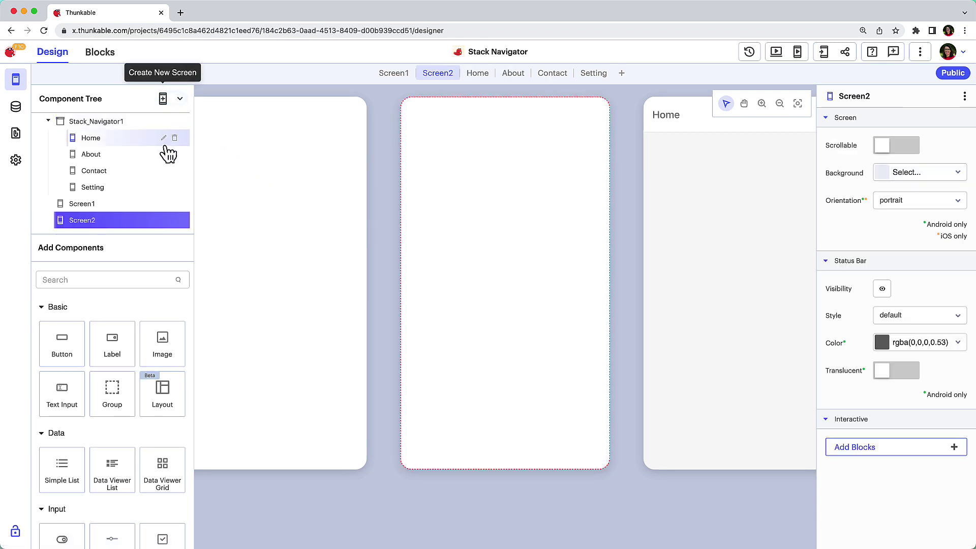
{"action": "left_click_drag", "start_coordinate": [126, 221], "coordinate": [125, 156]}
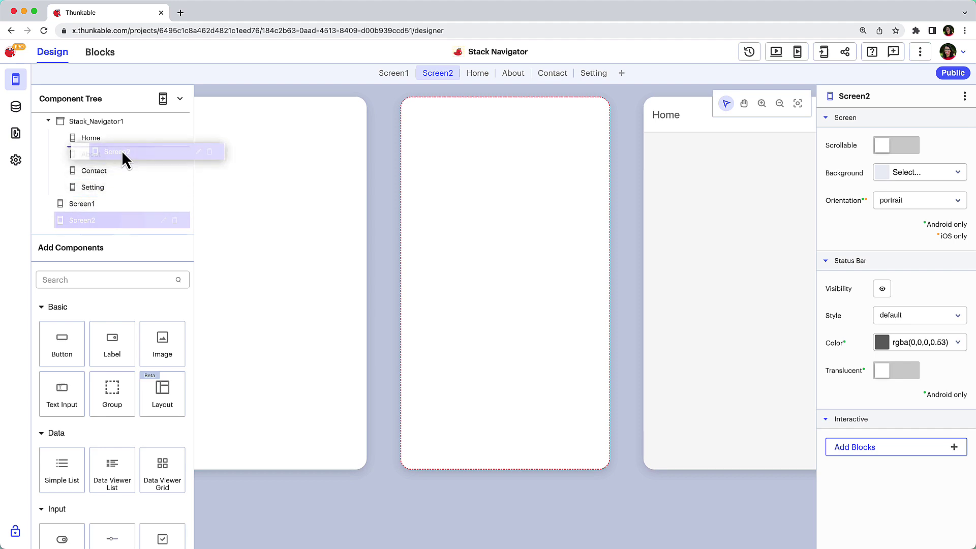
{"action": "left_click", "coordinate": [178, 154]}
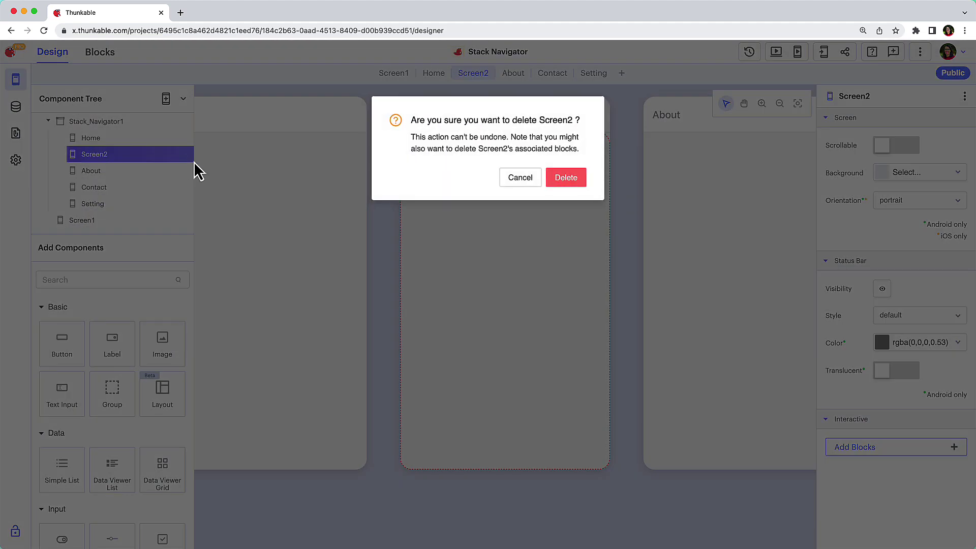
{"action": "left_click", "coordinate": [567, 177]}
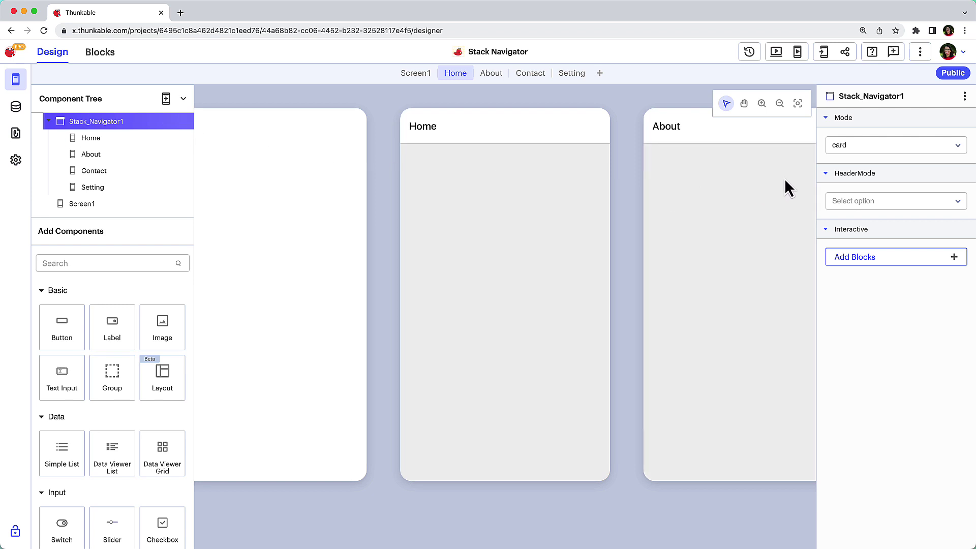
Keep the navigator Mode as card and view the HeaderMode choices float, screen and none.
{"action": "left_click", "coordinate": [891, 145]}
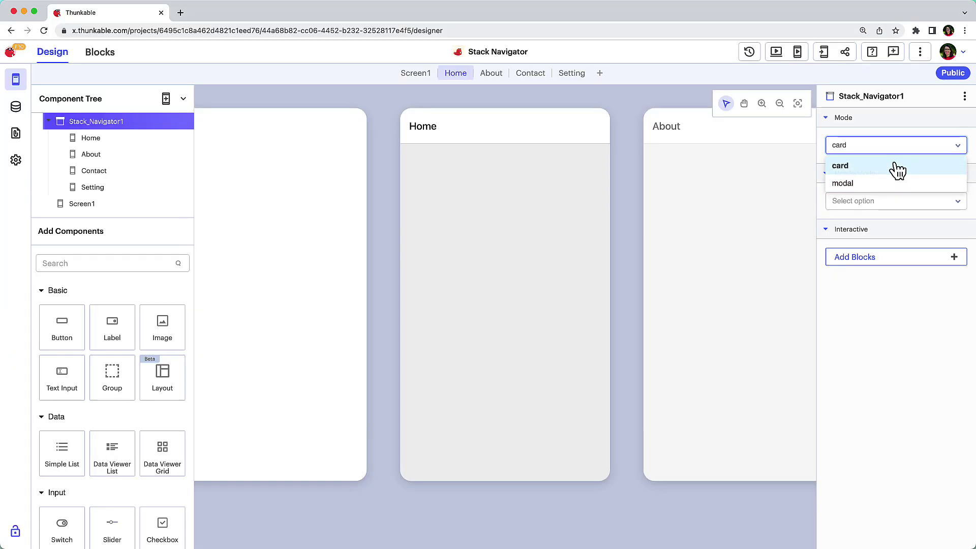
{"action": "left_click", "coordinate": [896, 164]}
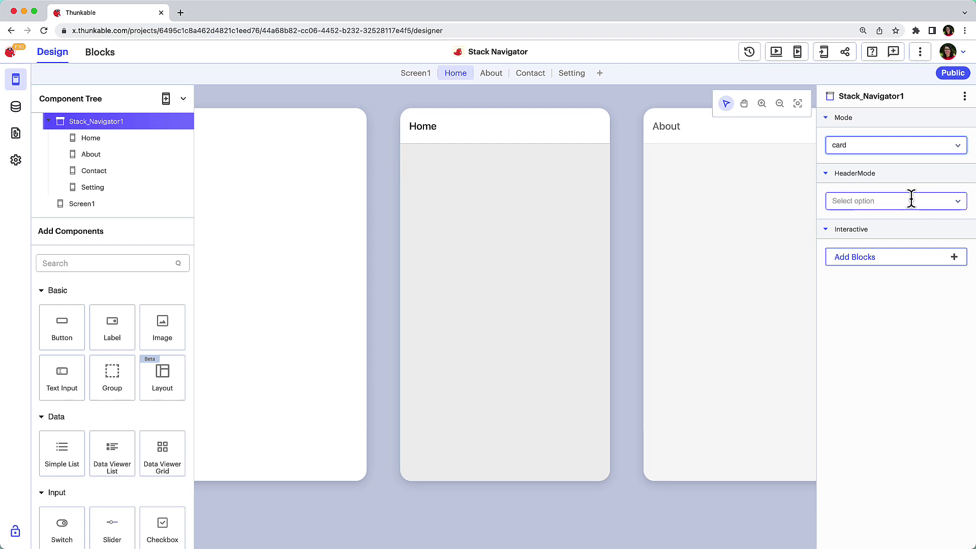
{"action": "left_click", "coordinate": [892, 201]}
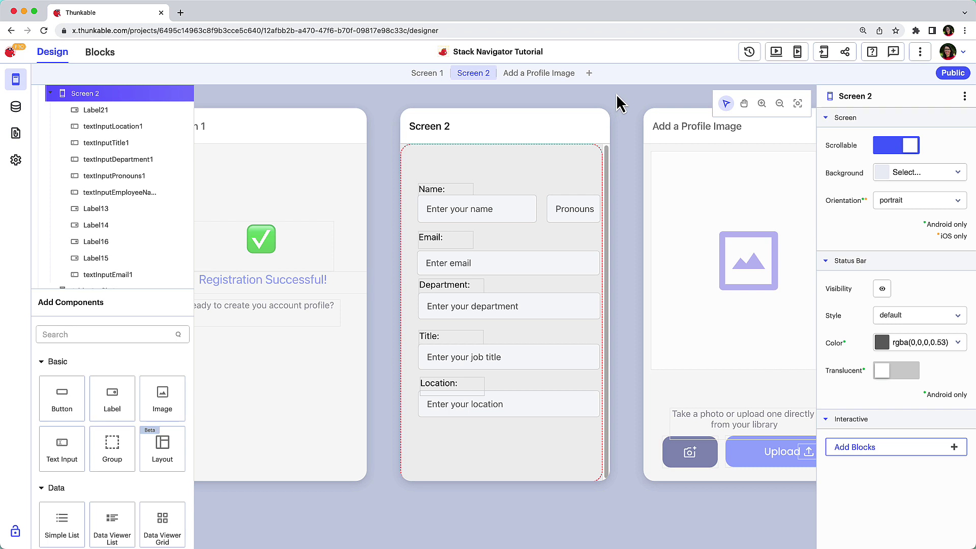
Preview from Screen 2, navigate back to Screen 1, then resume editing Screen 1.
{"action": "left_click", "coordinate": [776, 52]}
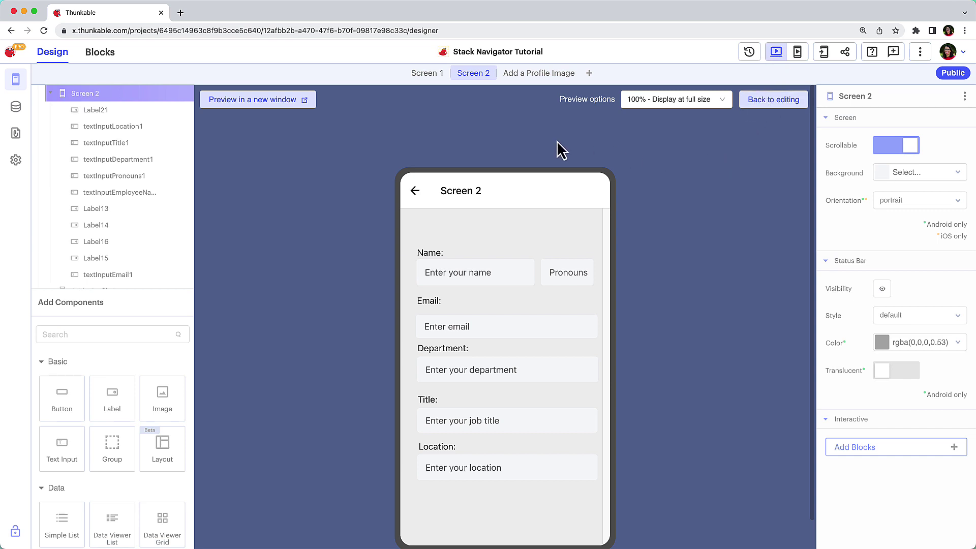
{"action": "left_click", "coordinate": [415, 191]}
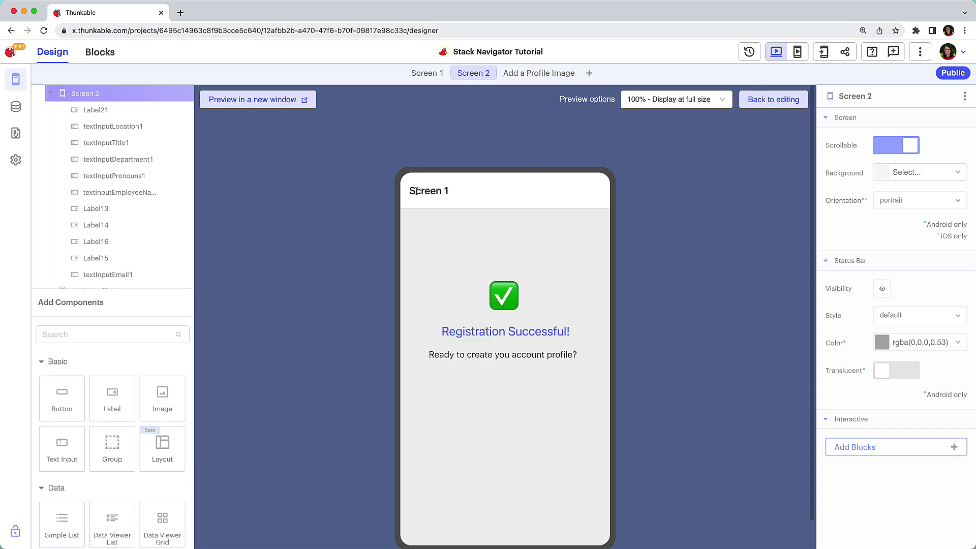
{"action": "left_click", "coordinate": [774, 99]}
{"action": "left_click", "coordinate": [427, 72]}
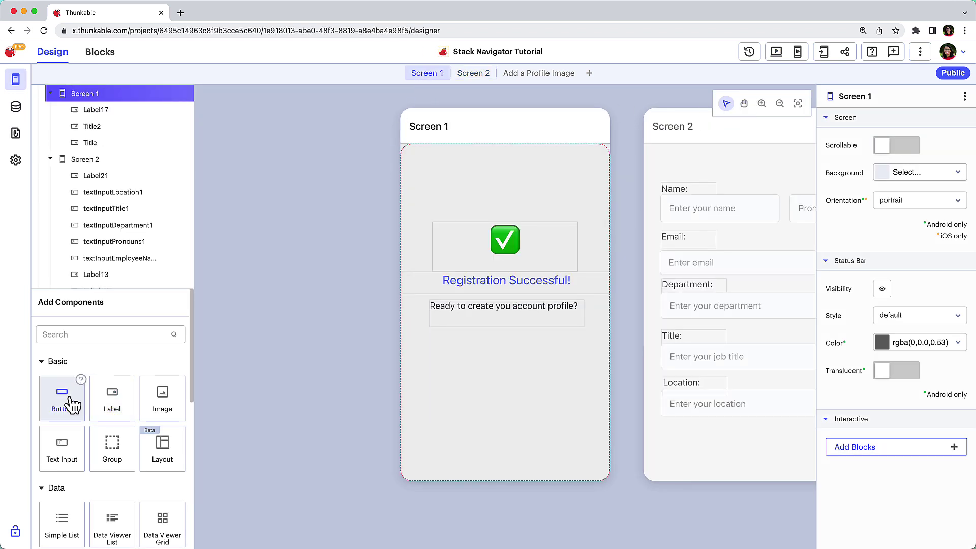
Add an OK button below the message on Screen 1 with a green background.
{"action": "mouse_move", "coordinate": [62, 397]}
{"action": "left_mouse_down"}
{"action": "mouse_move", "coordinate": [530, 414]}
{"action": "mouse_move", "coordinate": [521, 361]}
{"action": "left_mouse_up"}
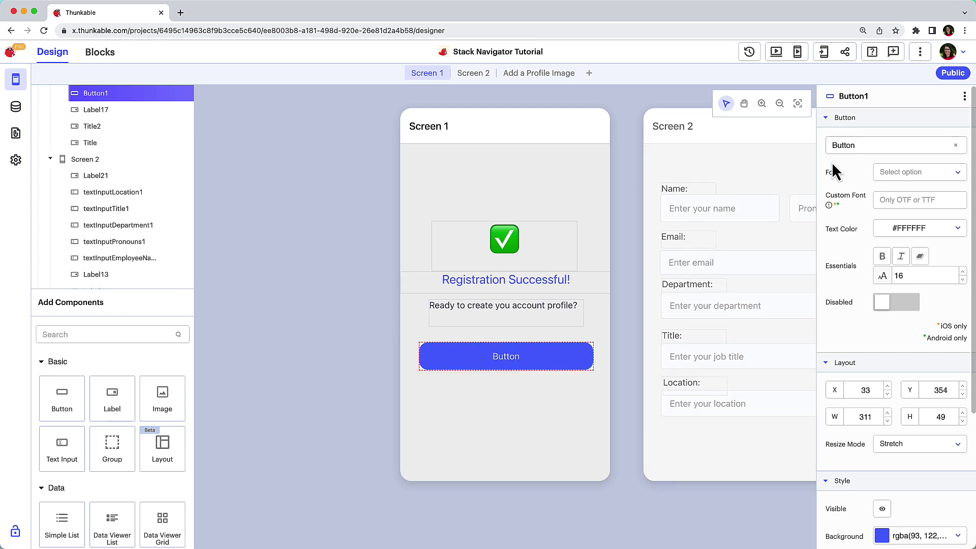
{"action": "double_click", "coordinate": [847, 145]}
{"action": "type", "text": "OK"}
{"action": "left_click", "coordinate": [882, 257]}
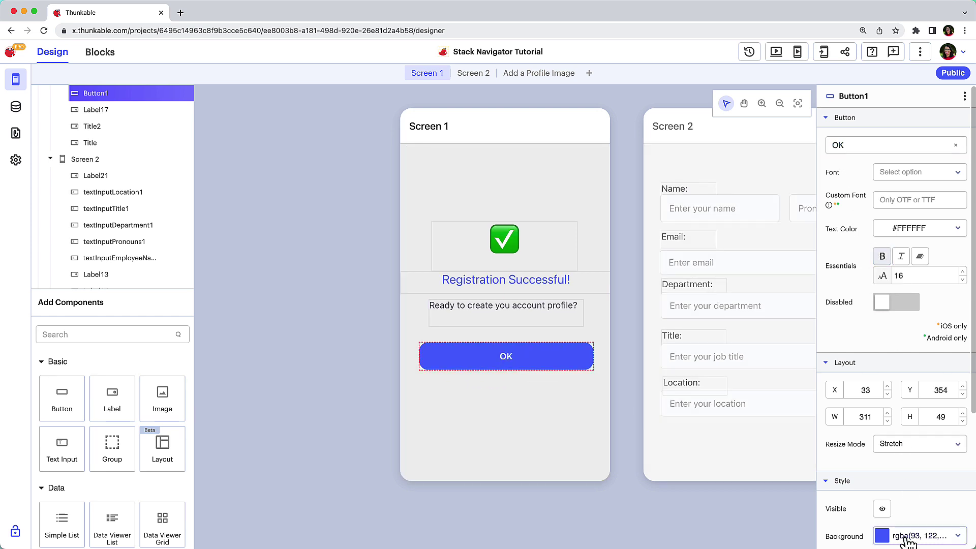
{"action": "left_click", "coordinate": [882, 535]}
{"action": "triple_click", "coordinate": [857, 448]}
{"action": "type", "text": "16C60C"}
{"action": "left_click", "coordinate": [953, 297]}
Name the button buttonOkCreateProfile and rename Screen 1 to Account Created.
{"action": "double_click", "coordinate": [853, 97]}
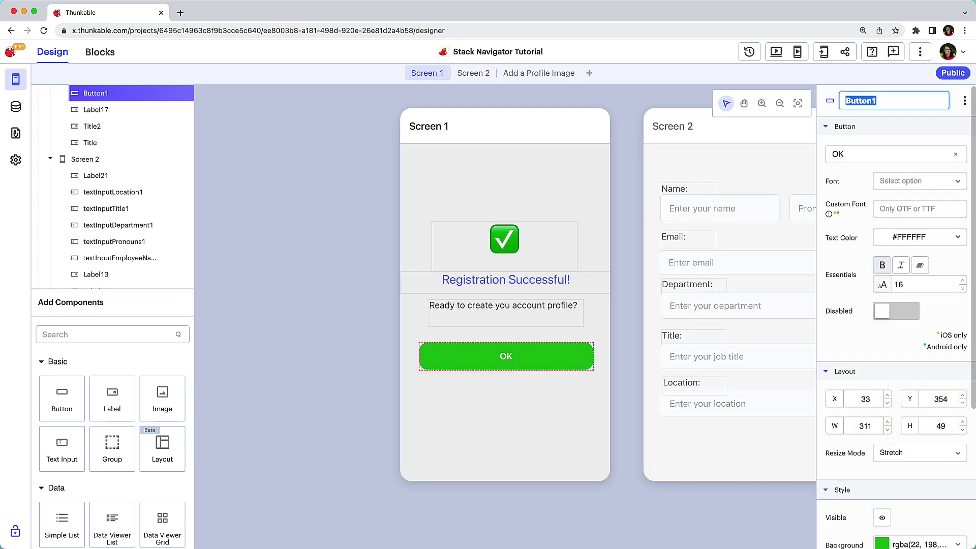
{"action": "type", "text": "buttonOkCreateProfile"}
{"action": "key", "text": "Return"}
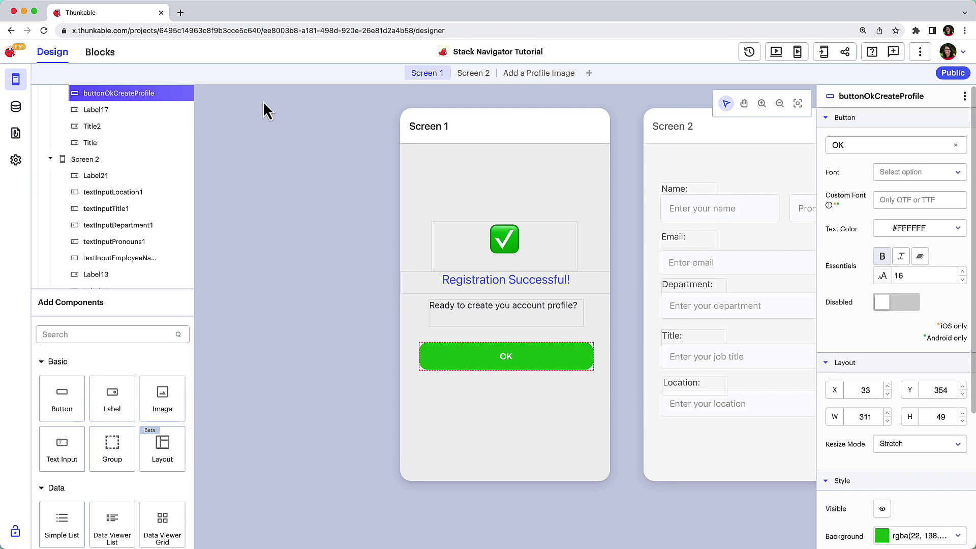
{"action": "scroll", "coordinate": [130, 100], "scroll_direction": "up", "scroll_amount": 3}
{"action": "left_click", "coordinate": [85, 93]}
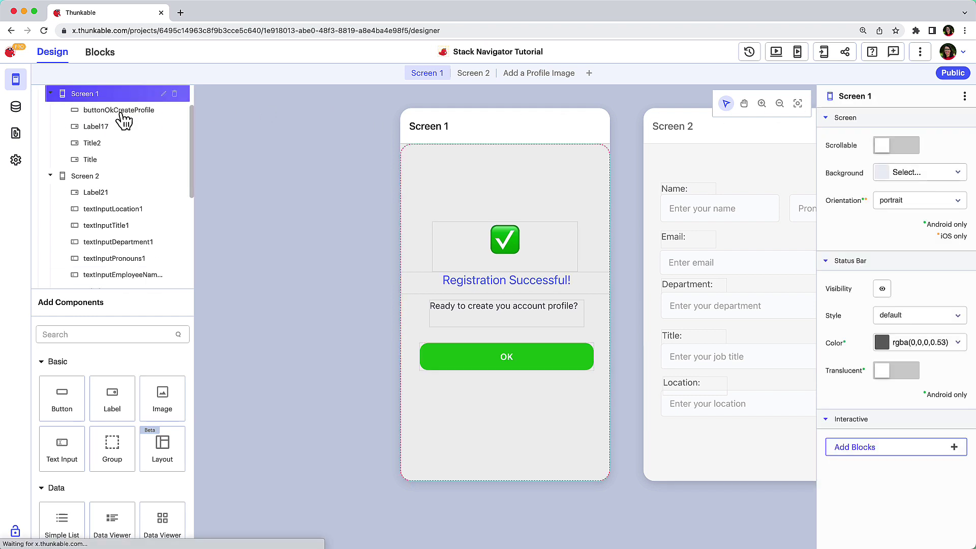
{"action": "double_click", "coordinate": [855, 96]}
{"action": "type", "text": "Account Created"}
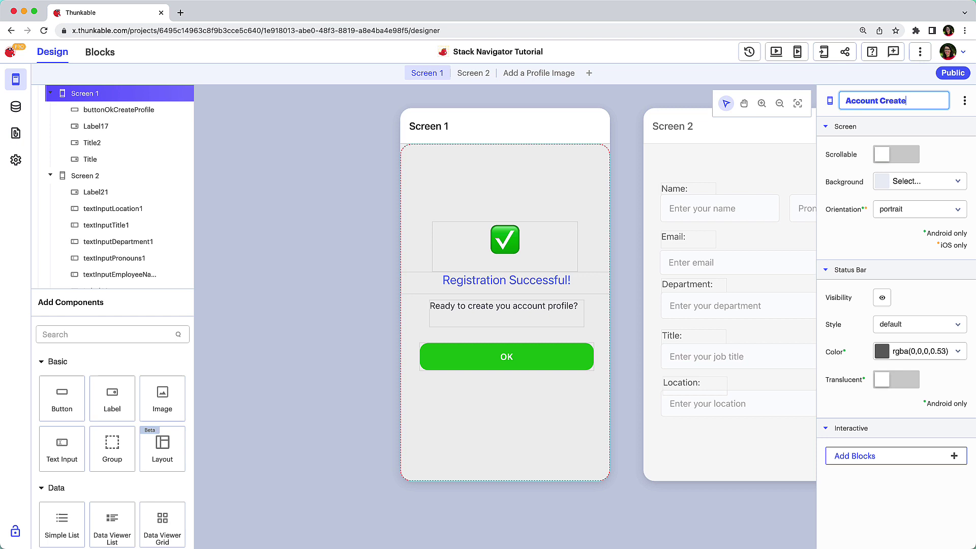
{"action": "key", "text": "Return"}
Copy the OK button into Screen 2 and place it below the Location field.
{"action": "left_click", "coordinate": [507, 356]}
{"action": "key", "text": "ctrl+c"}
{"action": "left_click", "coordinate": [686, 427]}
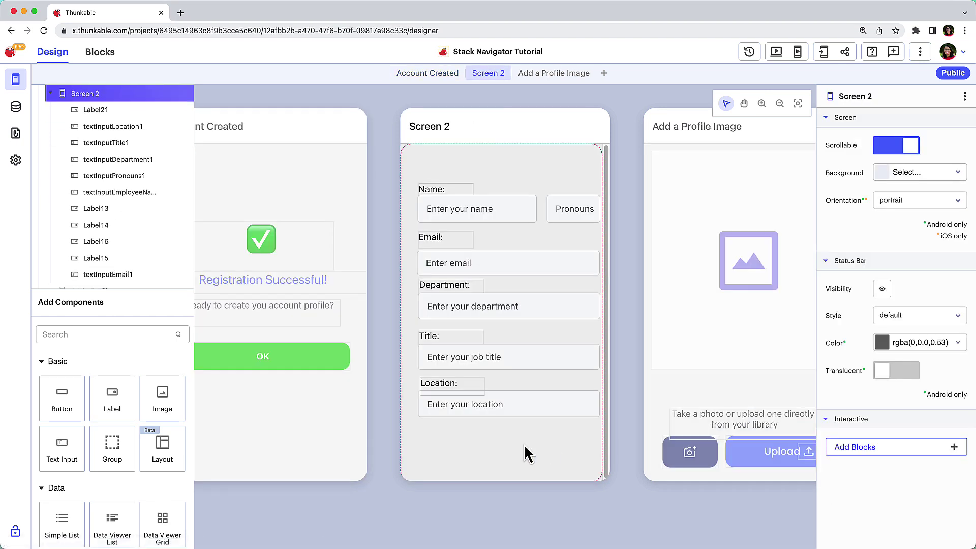
{"action": "key", "text": "ctrl+v"}
{"action": "left_click_drag", "start_coordinate": [515, 359], "coordinate": [516, 446]}
Relabel the copied button Next and give it a blue background.
{"action": "left_click", "coordinate": [843, 149]}
{"action": "key", "text": "ctrl+a"}
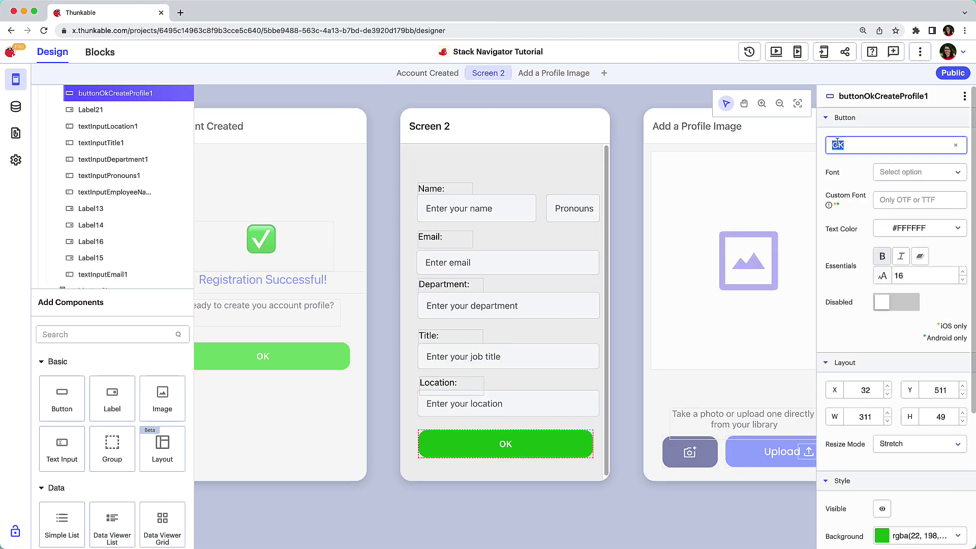
{"action": "type", "text": "Next"}
{"action": "left_click", "coordinate": [883, 535]}
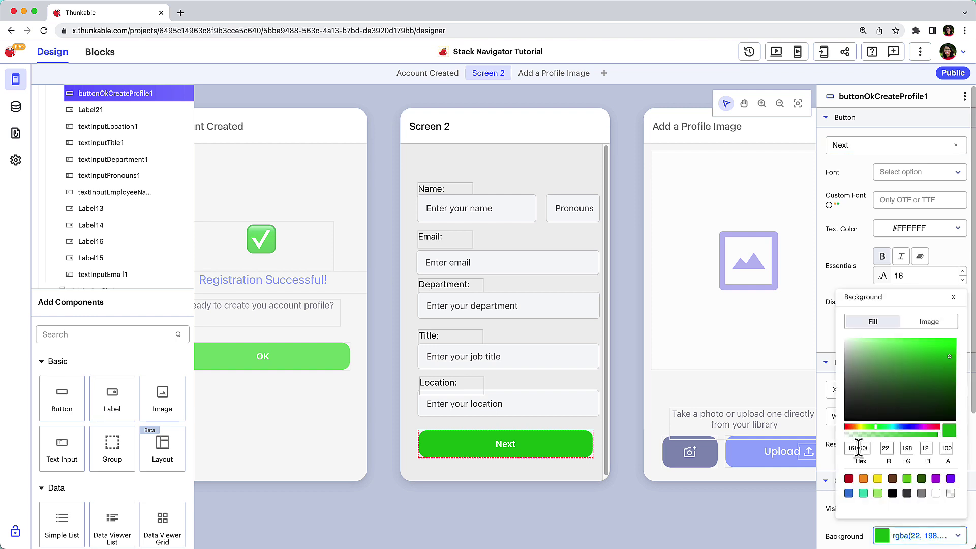
{"action": "left_click", "coordinate": [857, 448]}
{"action": "key", "text": "ctrl+v"}
{"action": "left_click", "coordinate": [884, 96]}
Name the button buttonNextAddProfileImage, rename Screen 2 Create Your Profile, and show Account Created's blocks.
{"action": "double_click", "coordinate": [884, 96]}
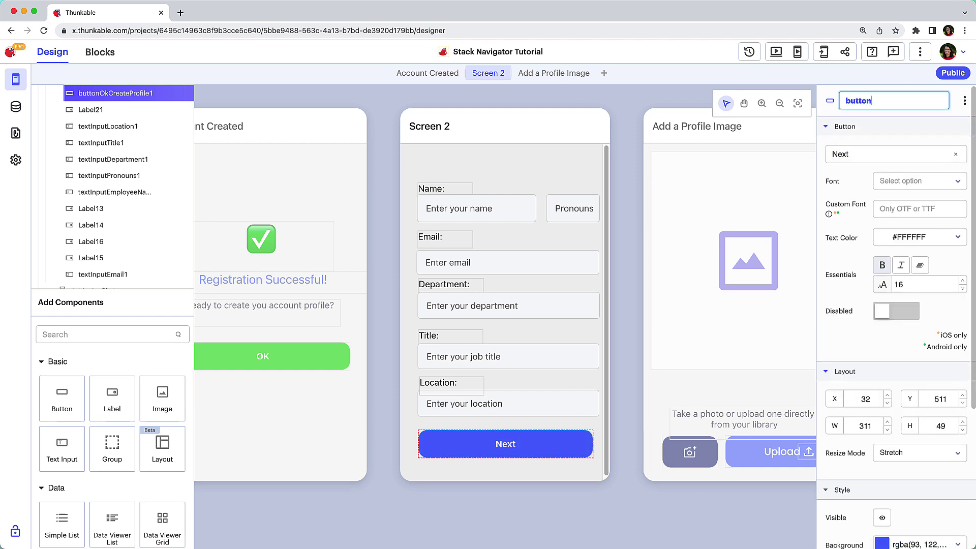
{"action": "type", "text": "buttonNextAddProfileImage"}
{"action": "key", "text": "Return"}
{"action": "scroll", "coordinate": [130, 107], "scroll_direction": "up", "scroll_amount": 1}
{"action": "left_click", "coordinate": [86, 93]}
{"action": "double_click", "coordinate": [869, 96]}
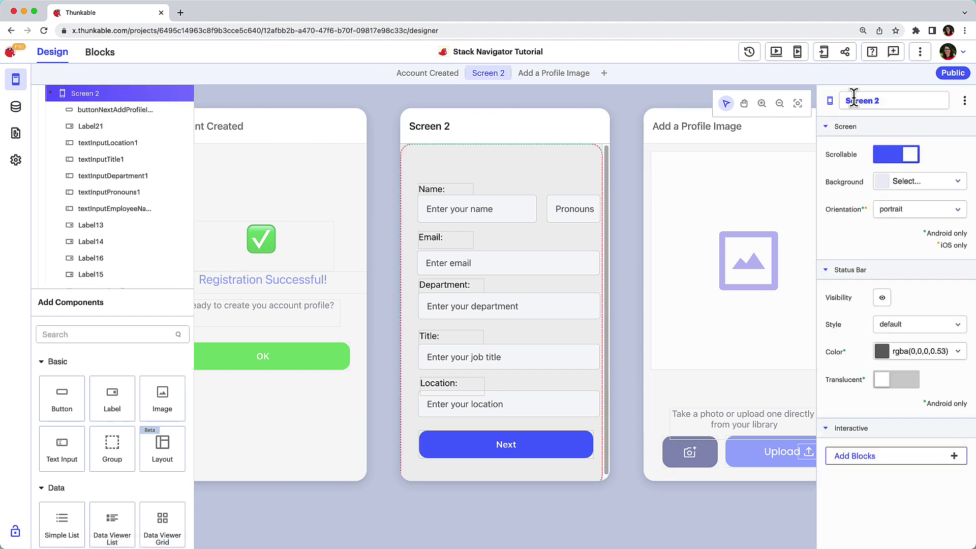
{"action": "type", "text": "Create Your Profile"}
{"action": "key", "text": "Return"}
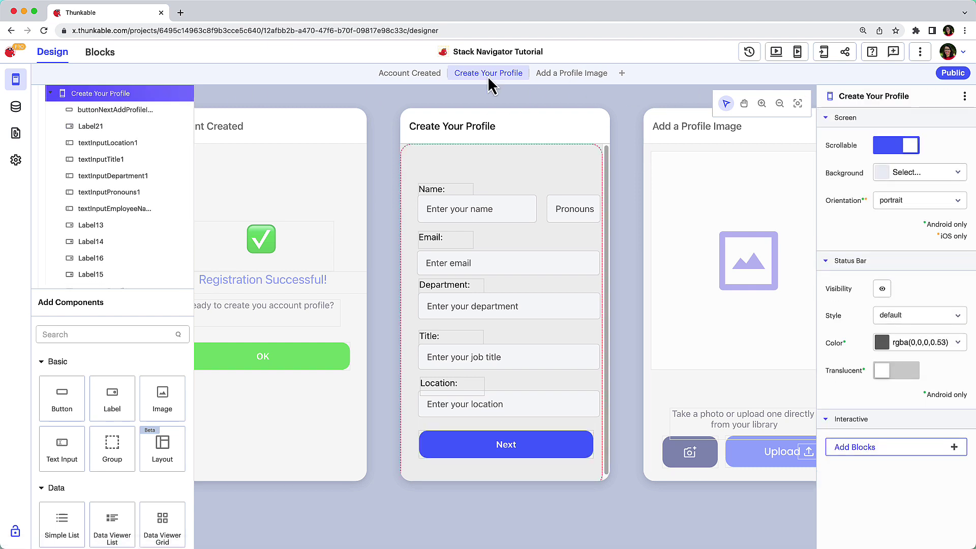
{"action": "left_click", "coordinate": [107, 53]}
{"action": "left_click", "coordinate": [396, 73]}
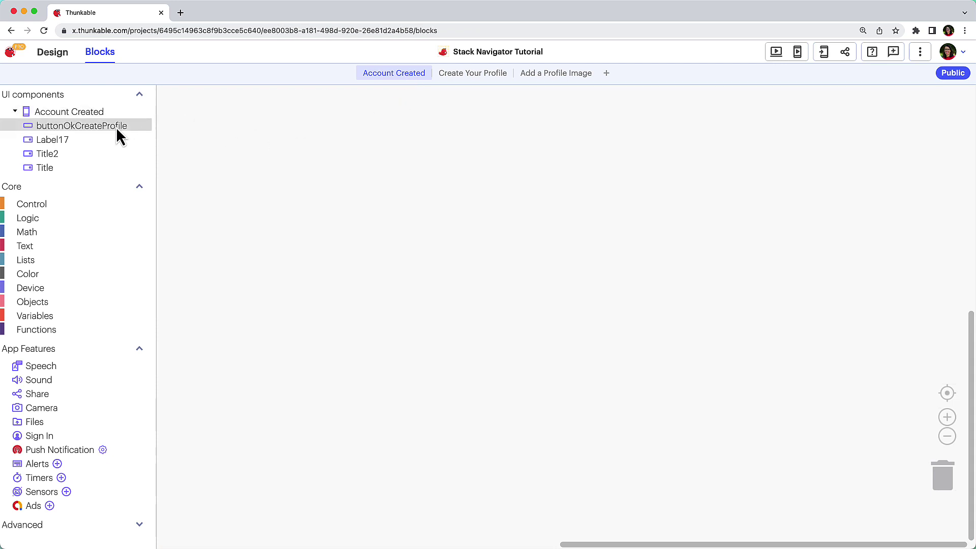
Add a buttonOkCreateProfile Click event that navigates to Create Your Profile.
{"action": "left_click", "coordinate": [81, 126]}
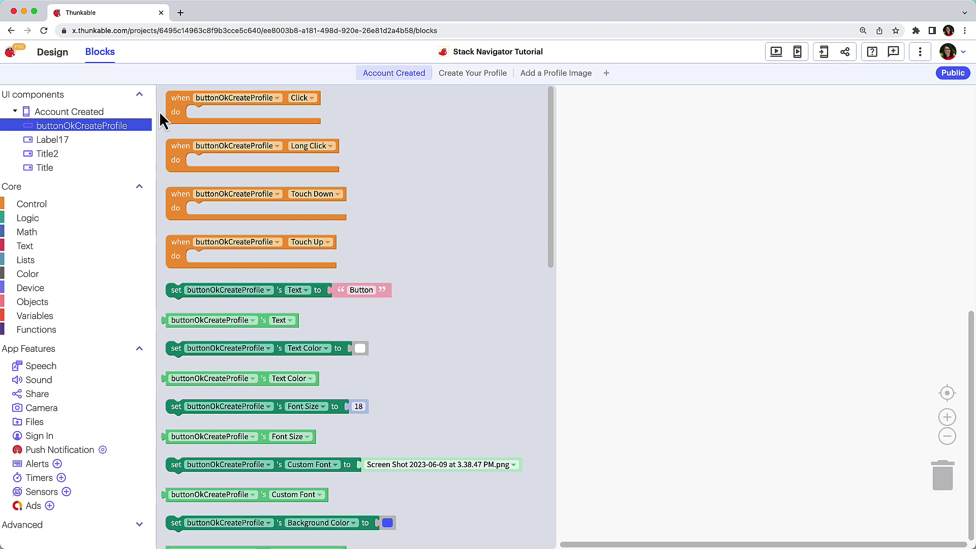
{"action": "left_click_drag", "start_coordinate": [179, 107], "coordinate": [185, 118]}
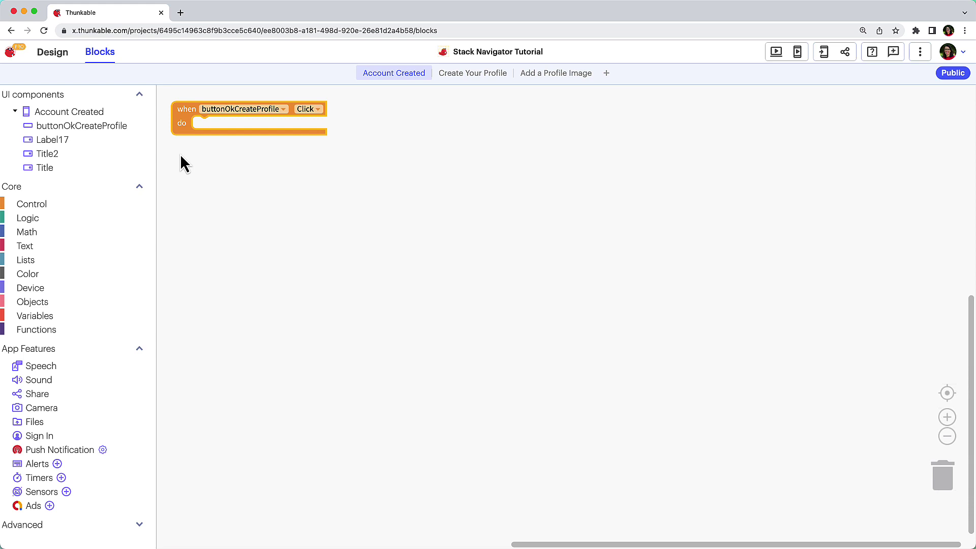
{"action": "left_click", "coordinate": [32, 204]}
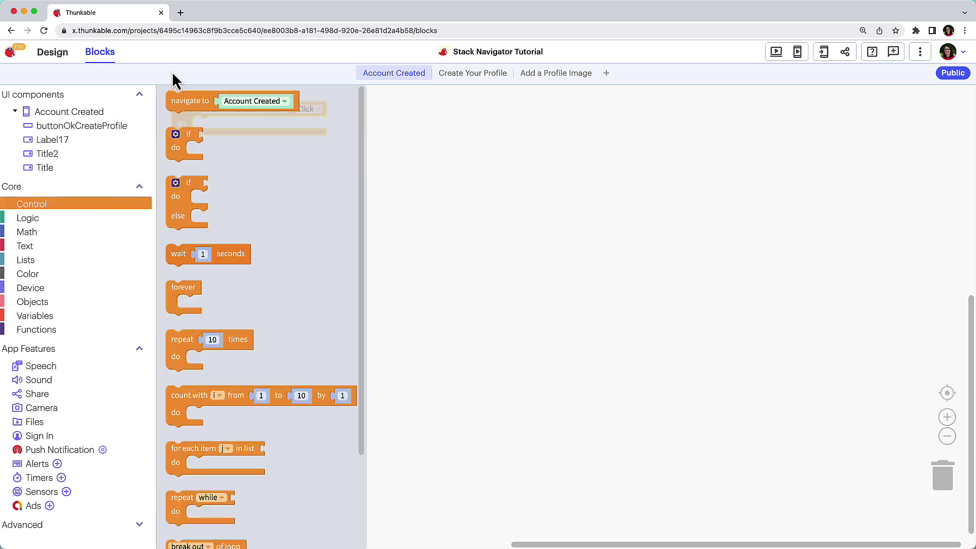
{"action": "left_click_drag", "start_coordinate": [180, 99], "coordinate": [214, 126]}
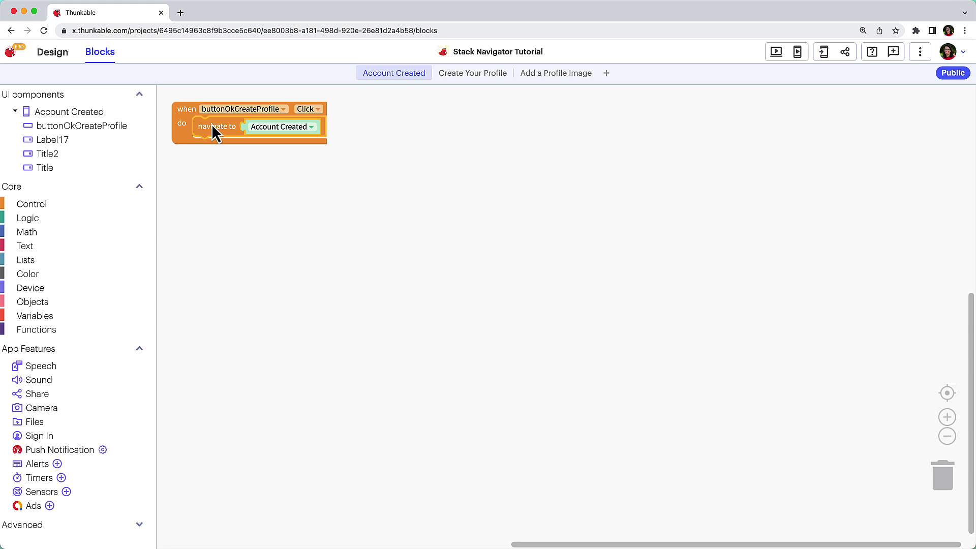
{"action": "left_click", "coordinate": [311, 127]}
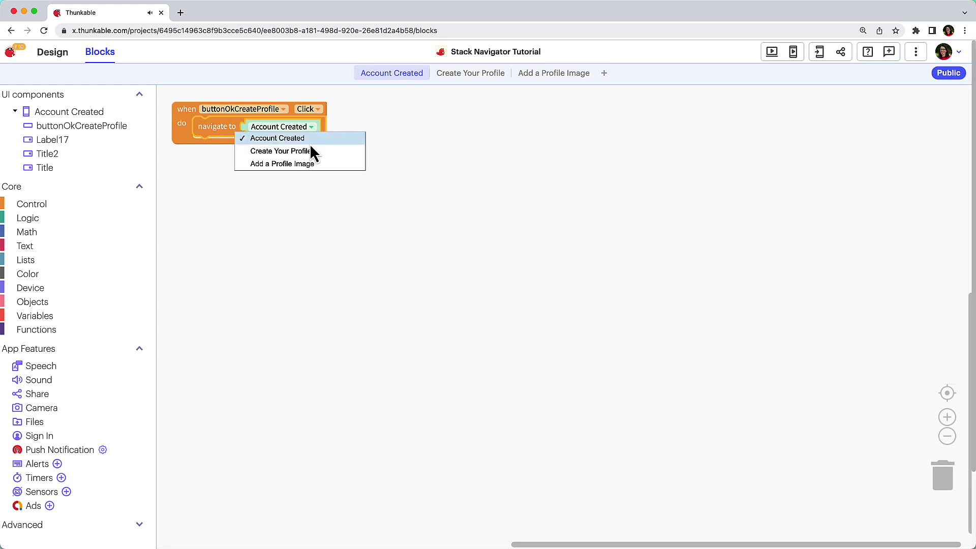
{"action": "left_click", "coordinate": [309, 150]}
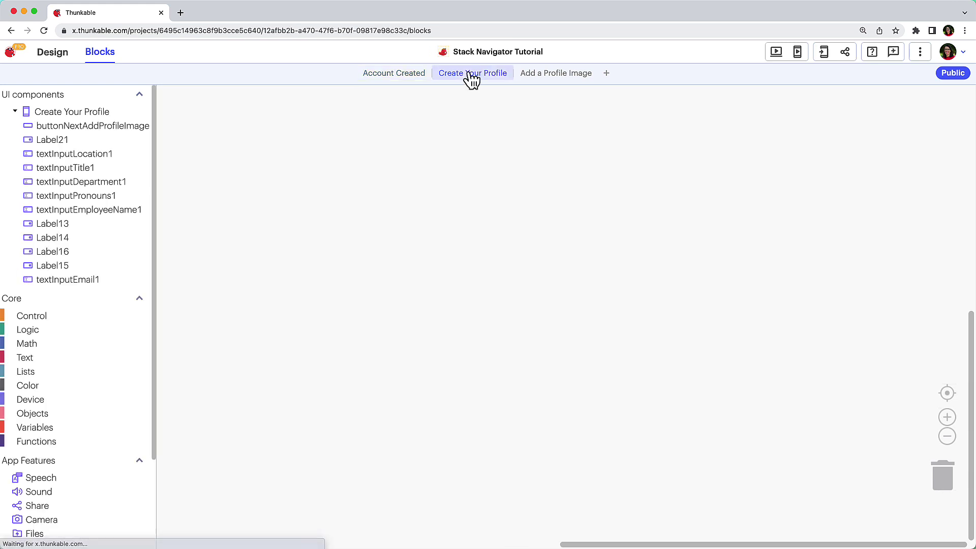
Add a buttonNextAddProfileImage Click event that navigates to Add a Profile Image.
{"action": "left_click", "coordinate": [92, 126]}
{"action": "mouse_move", "coordinate": [230, 100]}
{"action": "left_mouse_down"}
{"action": "mouse_move", "coordinate": [194, 115]}
{"action": "mouse_move", "coordinate": [225, 129]}
{"action": "left_mouse_up"}
{"action": "left_click", "coordinate": [31, 316]}
{"action": "left_click", "coordinate": [284, 128]}
{"action": "left_click", "coordinate": [294, 168]}
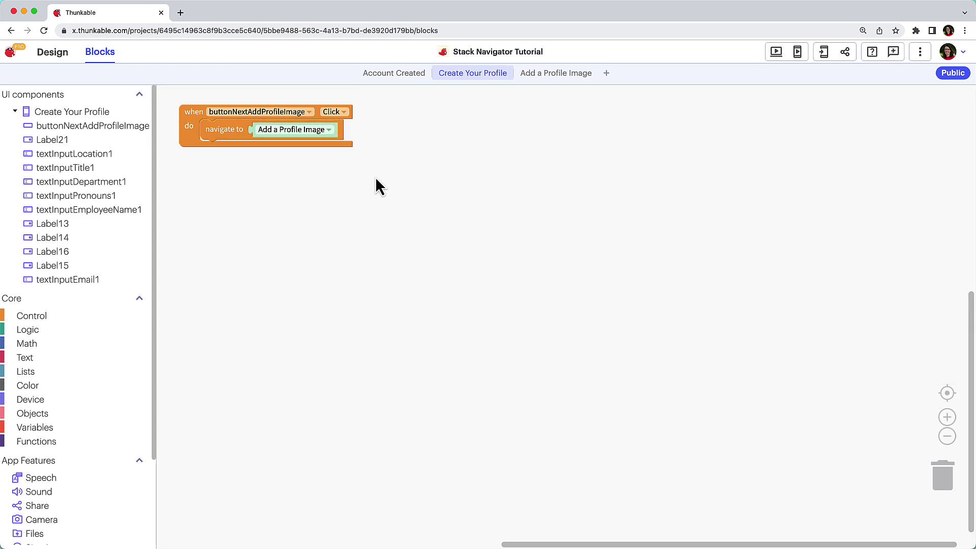